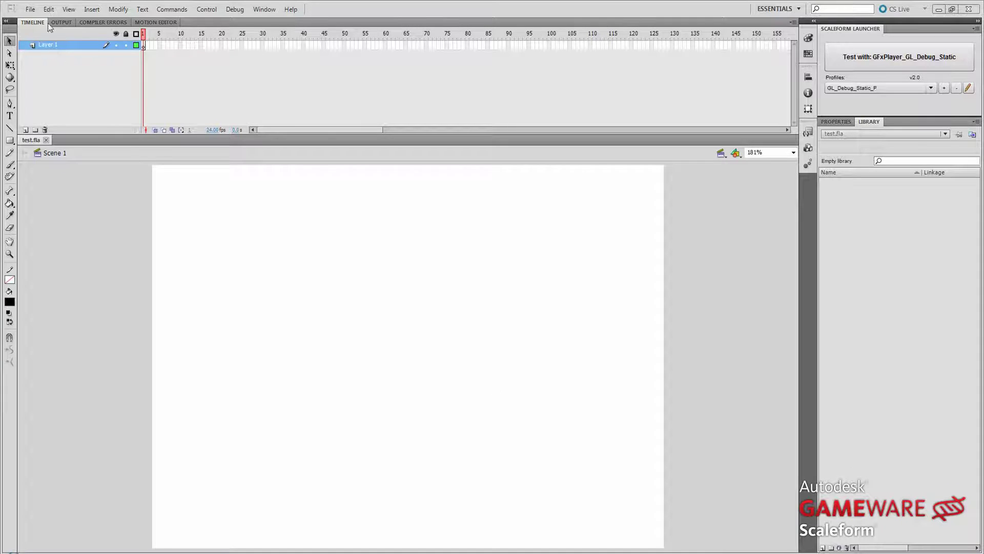
Step: Check the CLIK class source path in the ActionScript 3.0 advanced preferences, then close Preferences
left_click(48, 9)
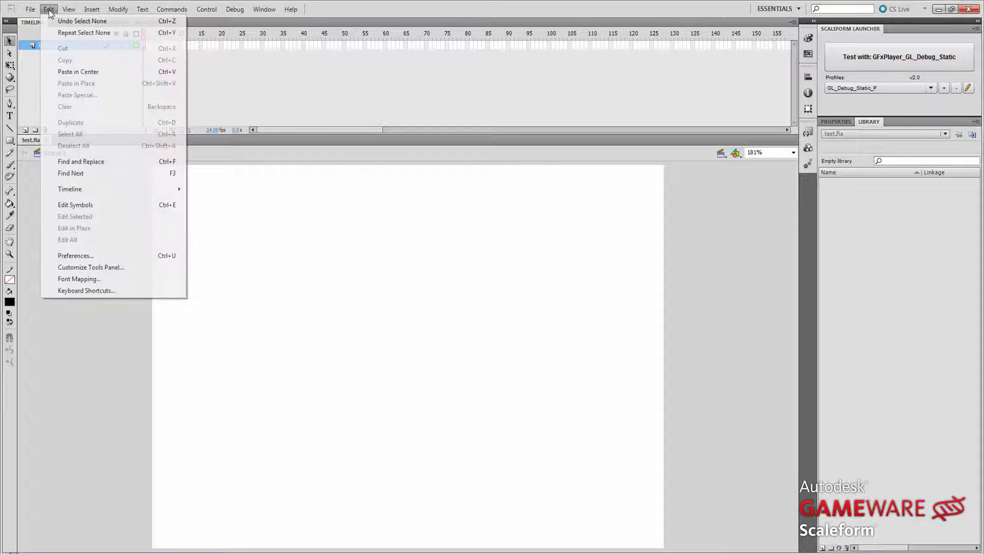
left_click(72, 255)
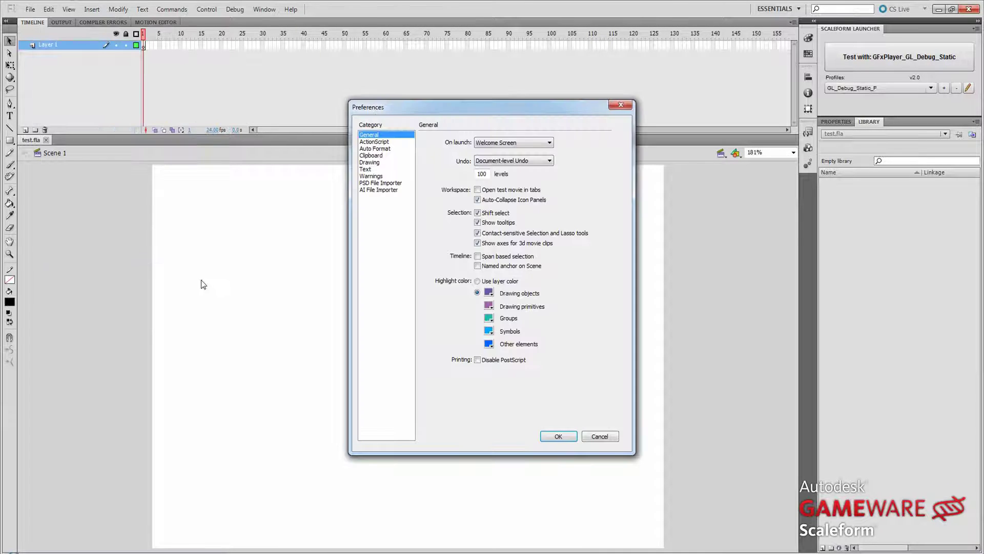
left_click(373, 142)
left_click(508, 377)
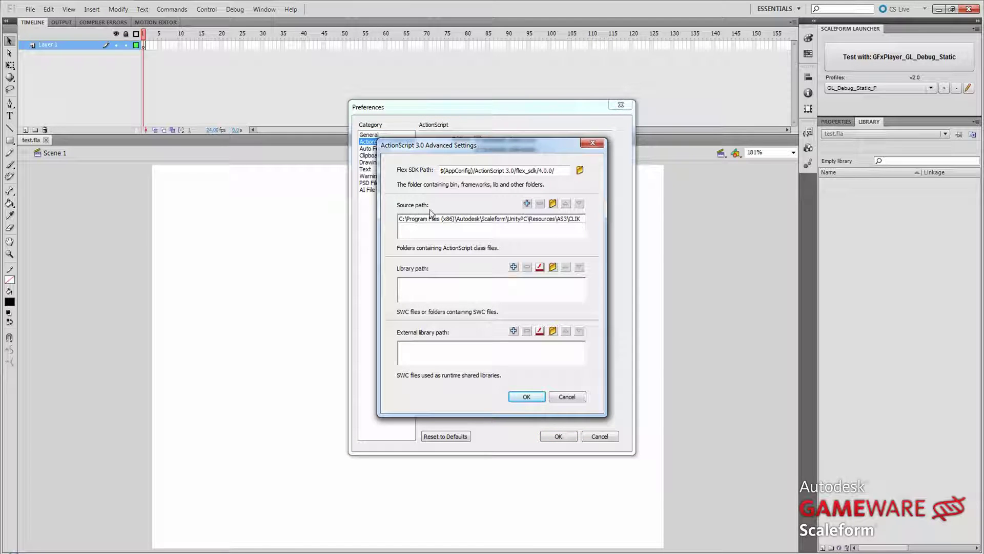
left_click(473, 223)
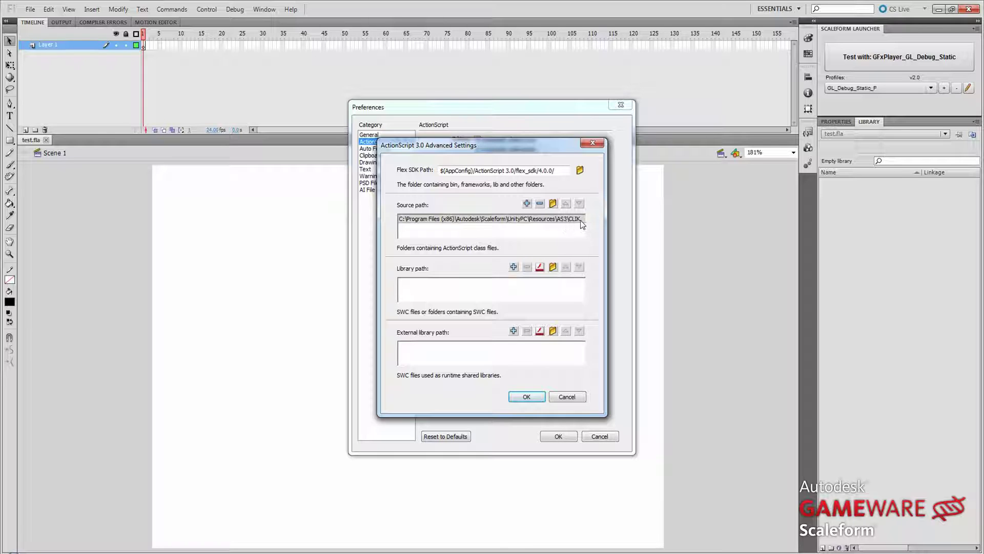
left_click(534, 396)
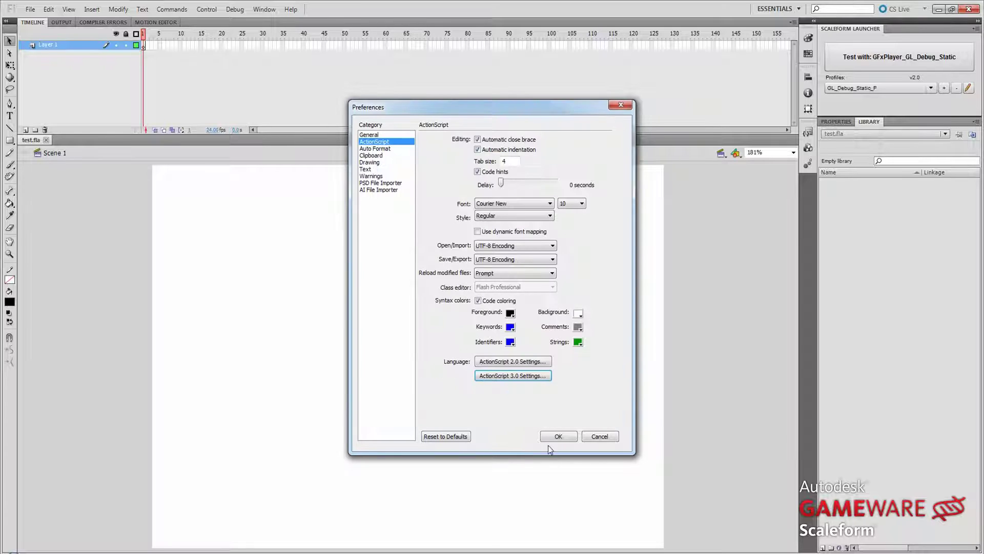
left_click(555, 436)
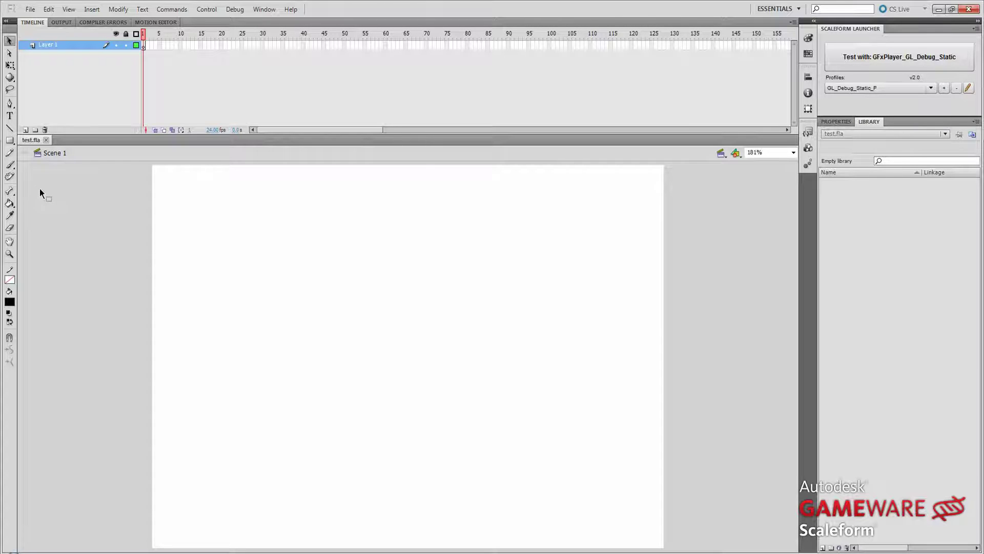
Step: Draw a black rectangle at the stage's upper left and size it to W 55, H 63
left_click(10, 140)
left_click_drag(242, 237, 284, 284)
left_click(834, 122)
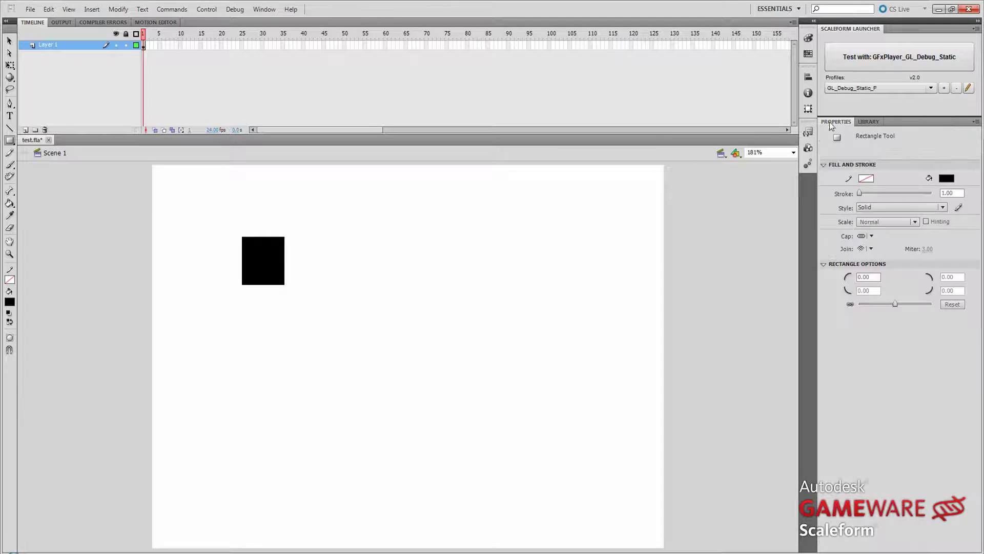
left_click(10, 40)
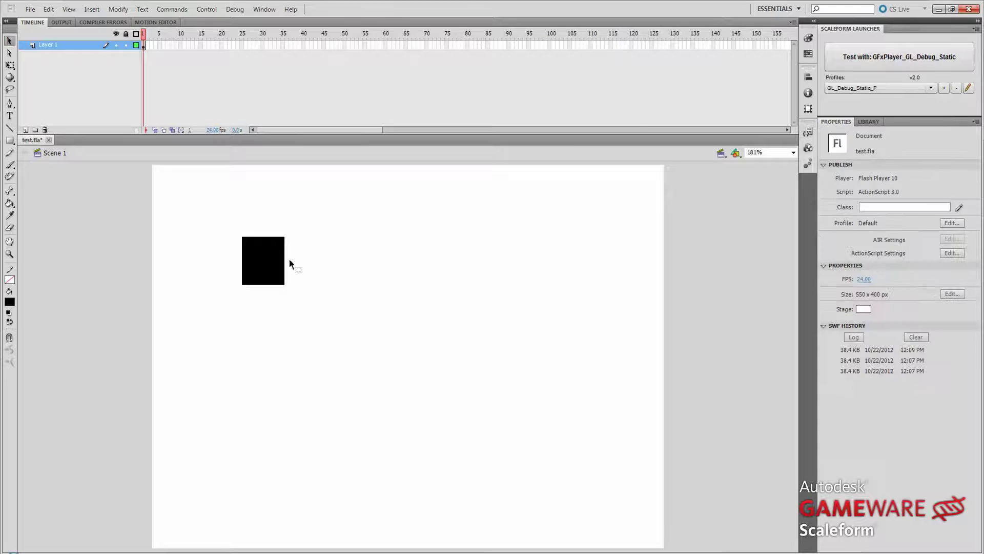
left_click(265, 261)
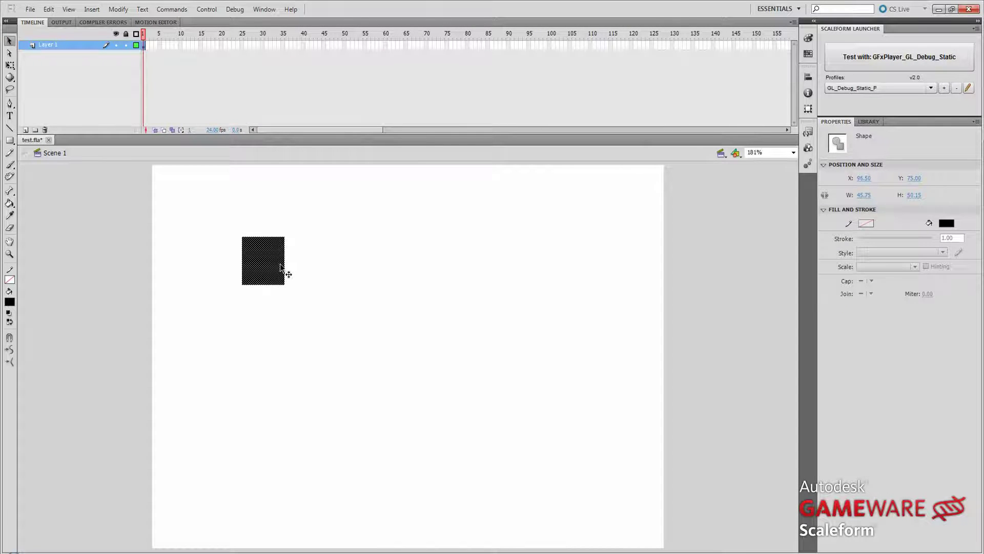
left_click(864, 194)
key("Tab")
type("63")
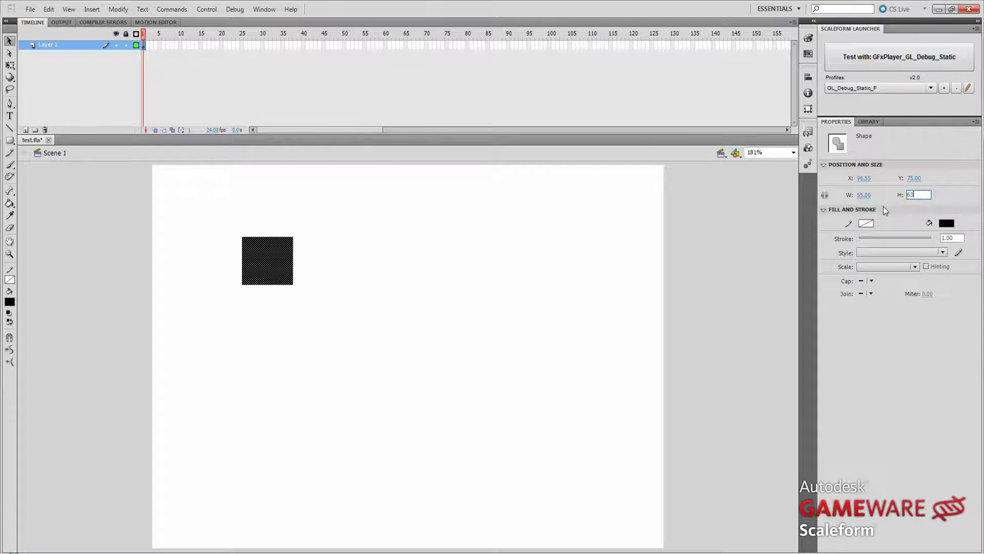
key("Return")
Step: Convert the rectangle to a DragSlot symbol exported as scaleform.clik.controls.DragSlot with an empty base class
right_click(267, 262)
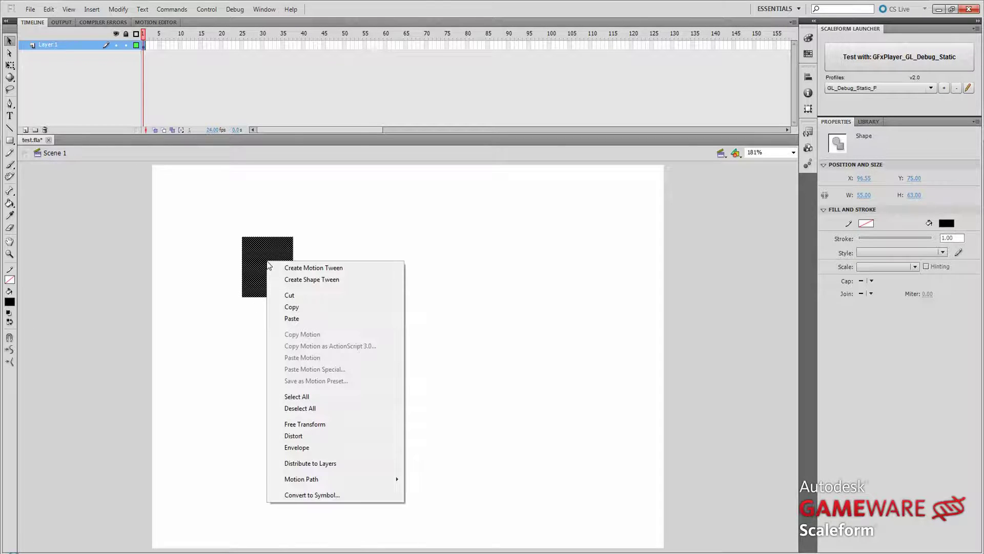
left_click(306, 495)
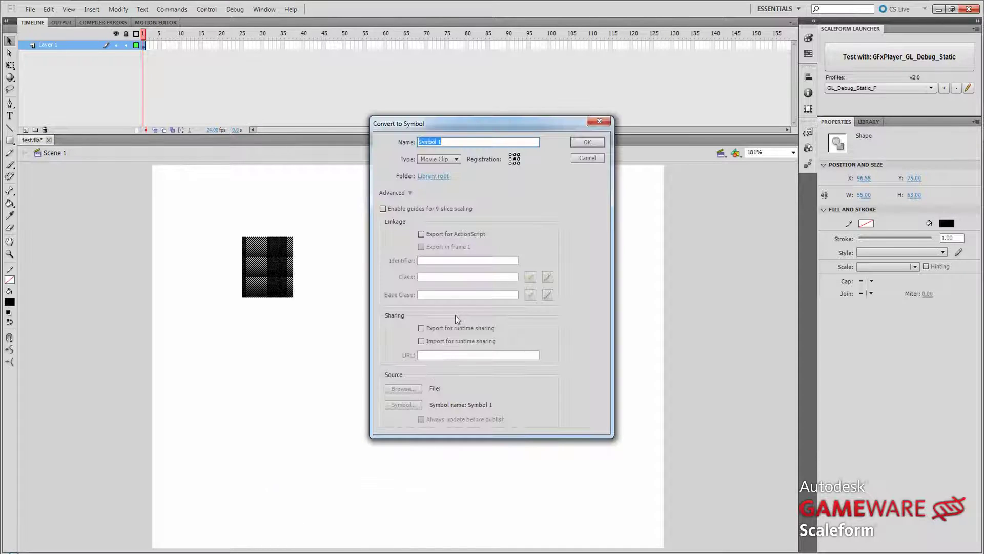
type("D")
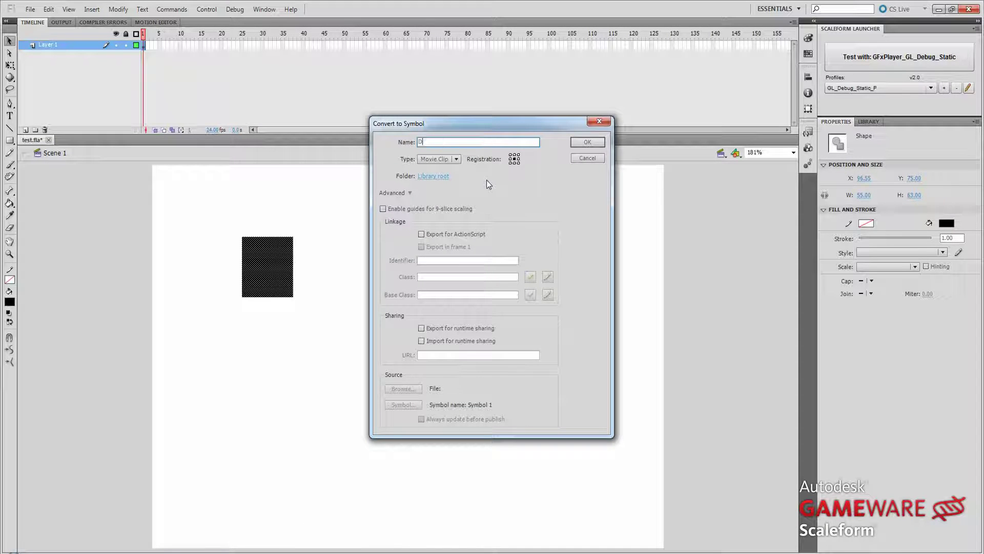
type("ragSlot")
left_click(433, 235)
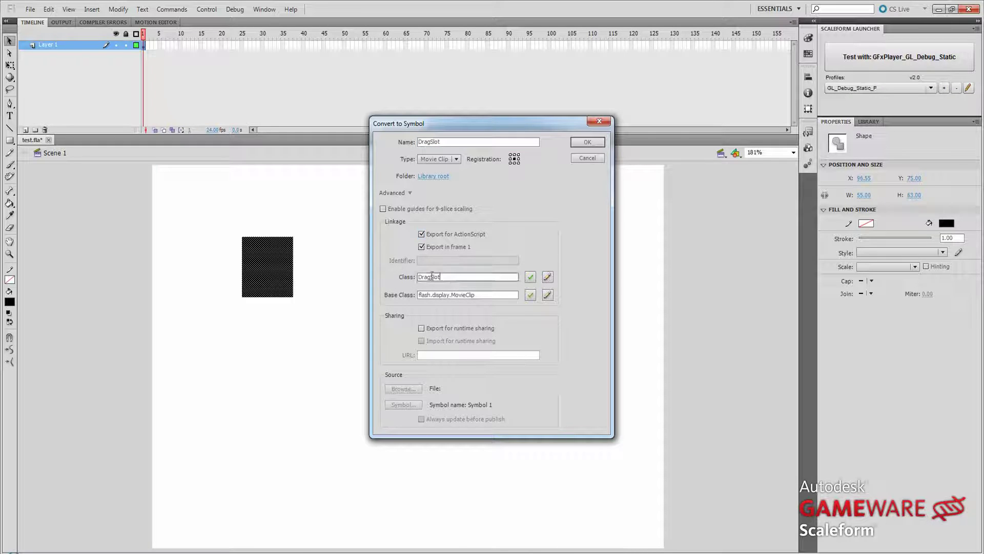
type("scaleform.clikj")
key("BackSpace")
type(".controls.DragSlot")
double_click(490, 300)
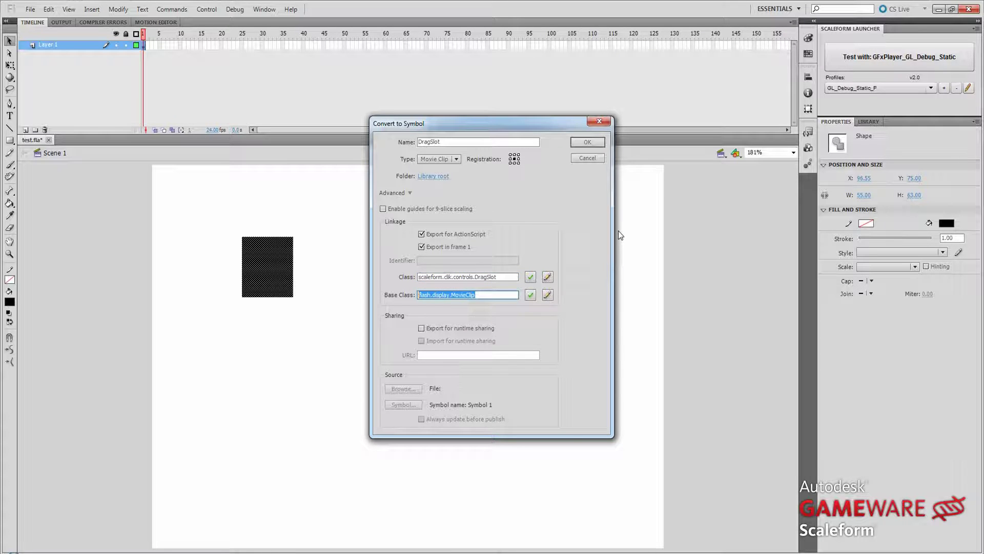
key("BackSpace")
left_click(584, 141)
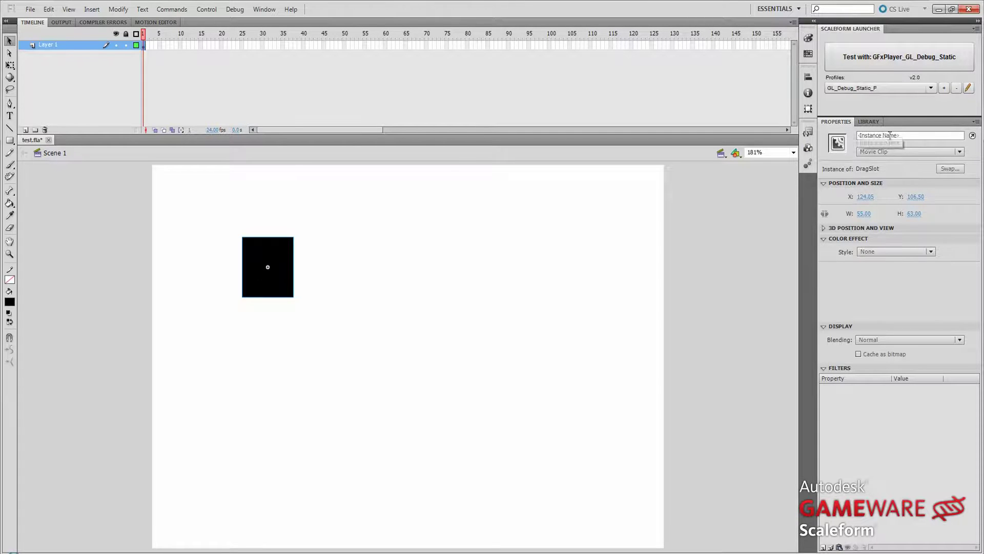
Step: Give the DragSlot instance the instance name dragMe
left_click(913, 137)
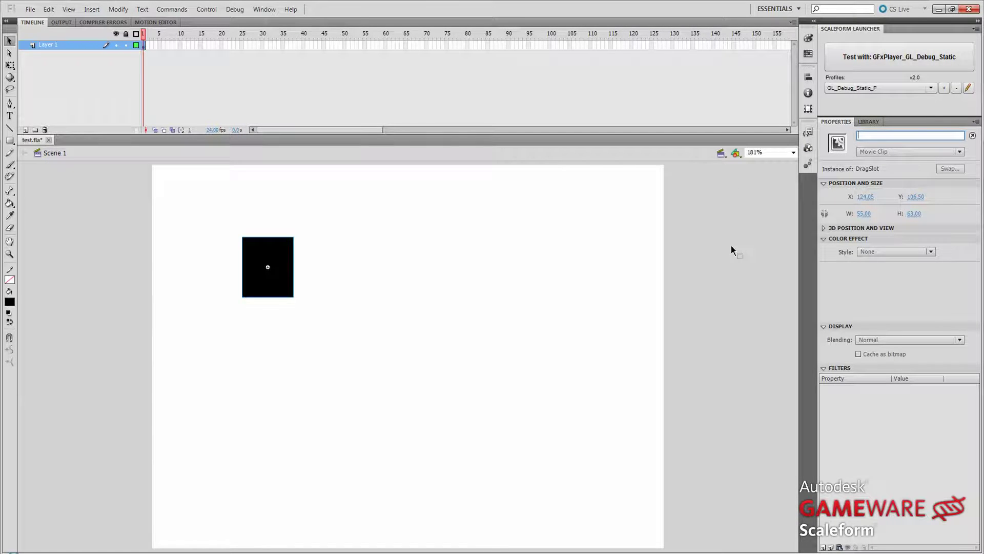
type("dragMe")
key("Return")
Step: Duplicate the slot, move the copy to the lower right, and name it dragMe2
key("ctrl+v")
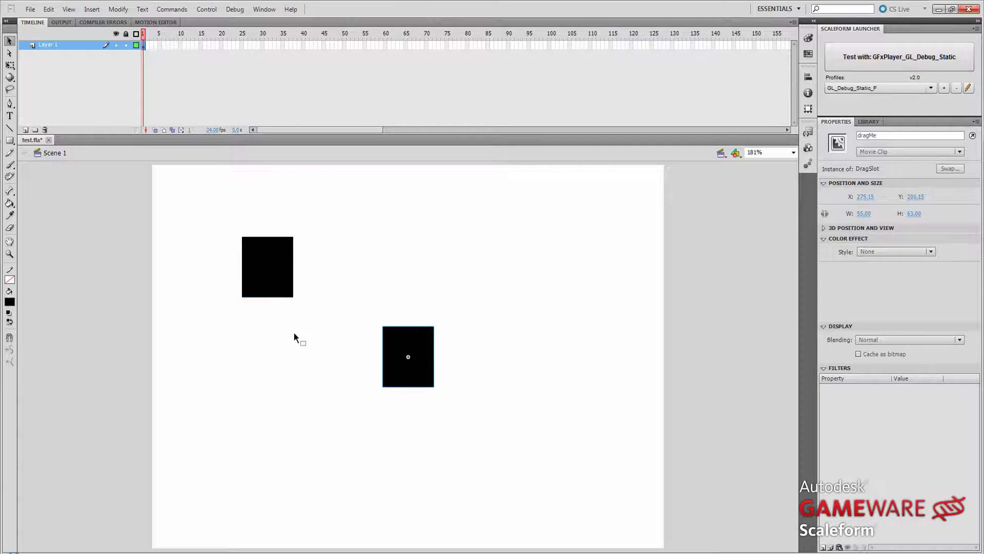
left_click_drag(388, 370, 548, 436)
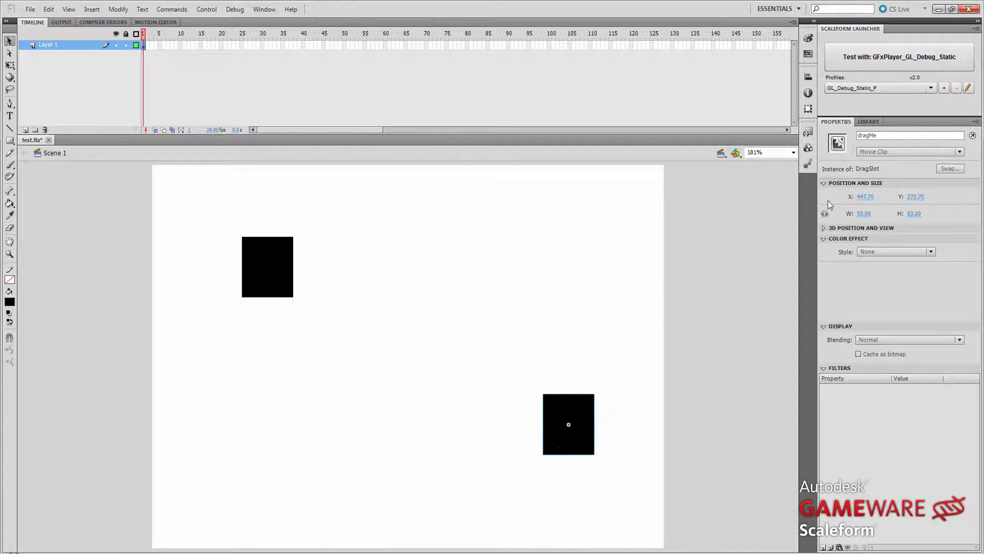
left_click(900, 137)
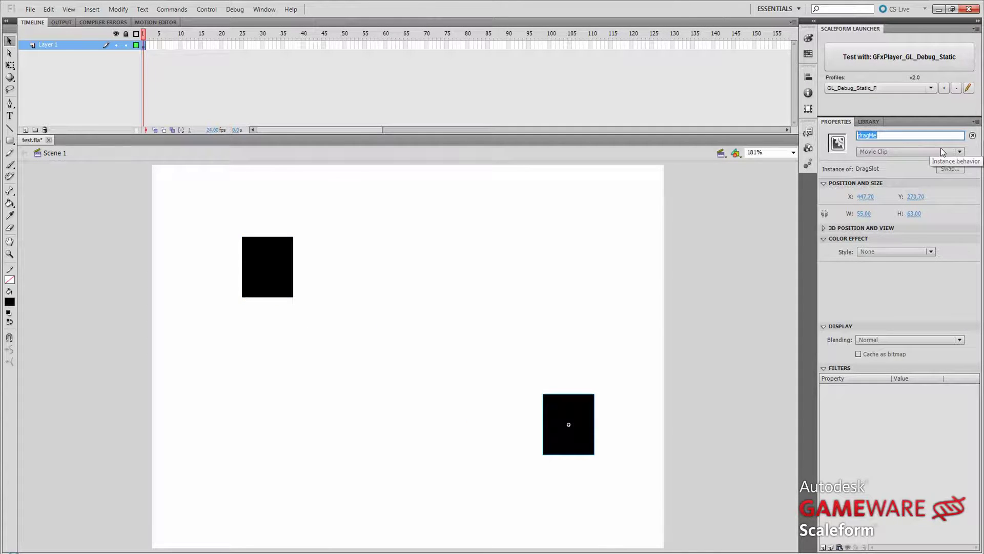
type("dragMe2")
left_click(485, 239)
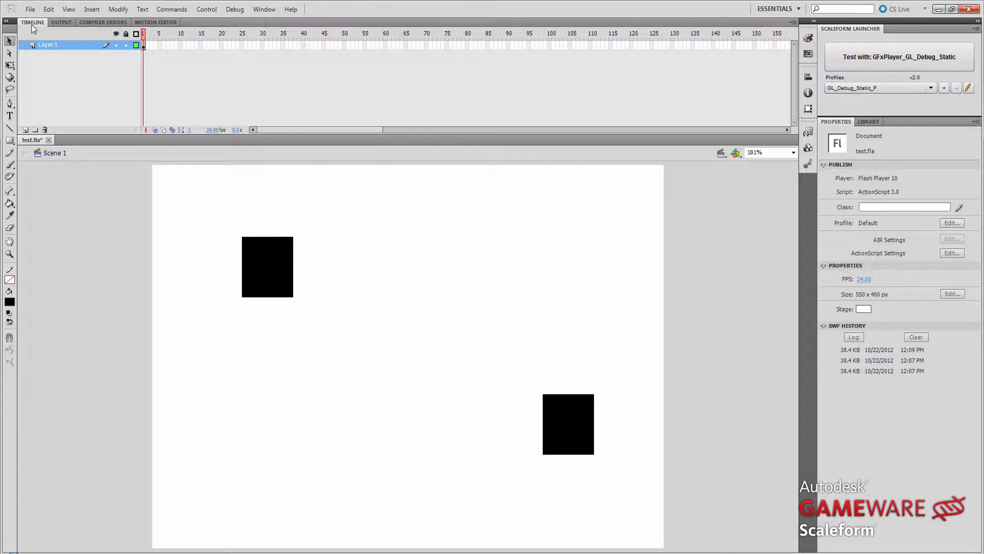
Step: Import Scaleform_icon_2.png to the stage as a single image, not a sequence
left_click(30, 9)
mouse_move(54, 168)
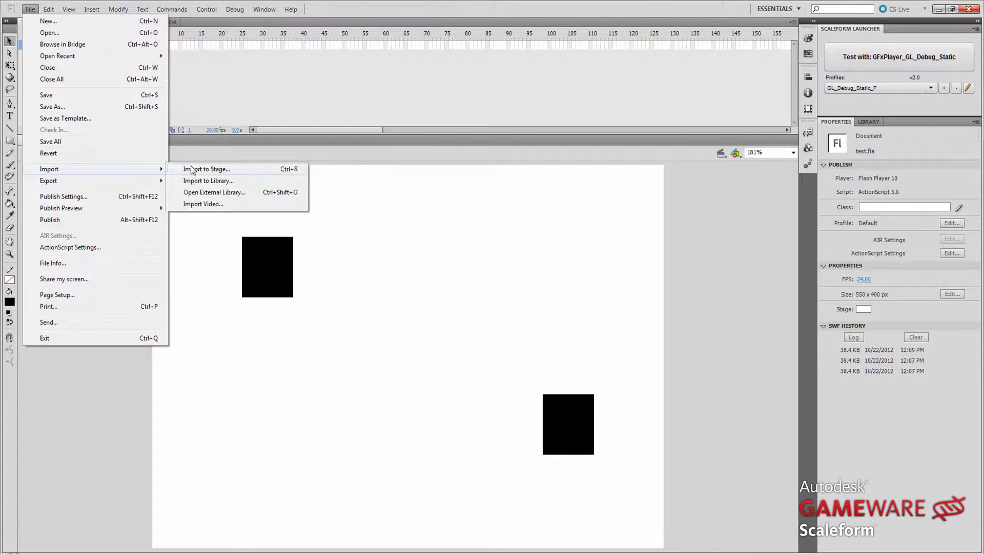
left_click(202, 167)
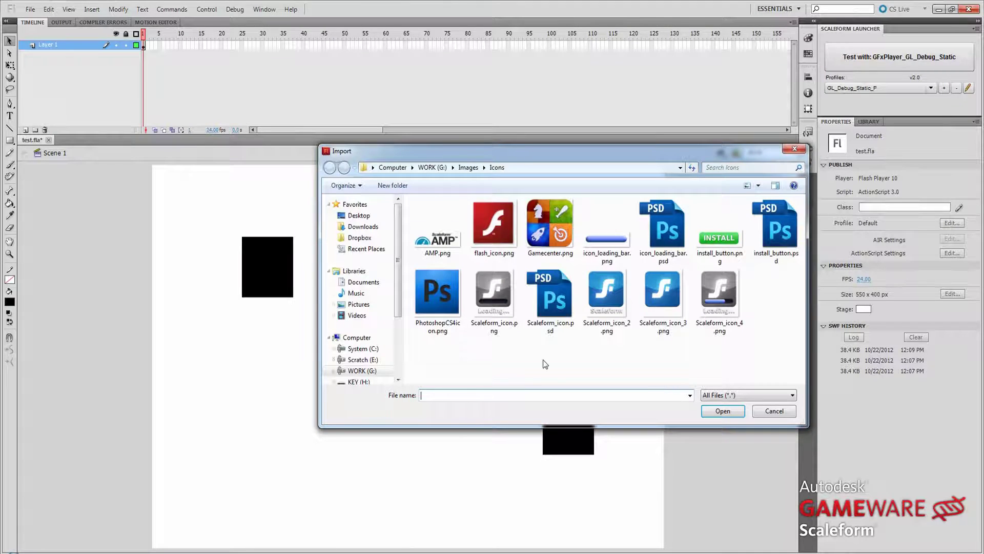
double_click(612, 301)
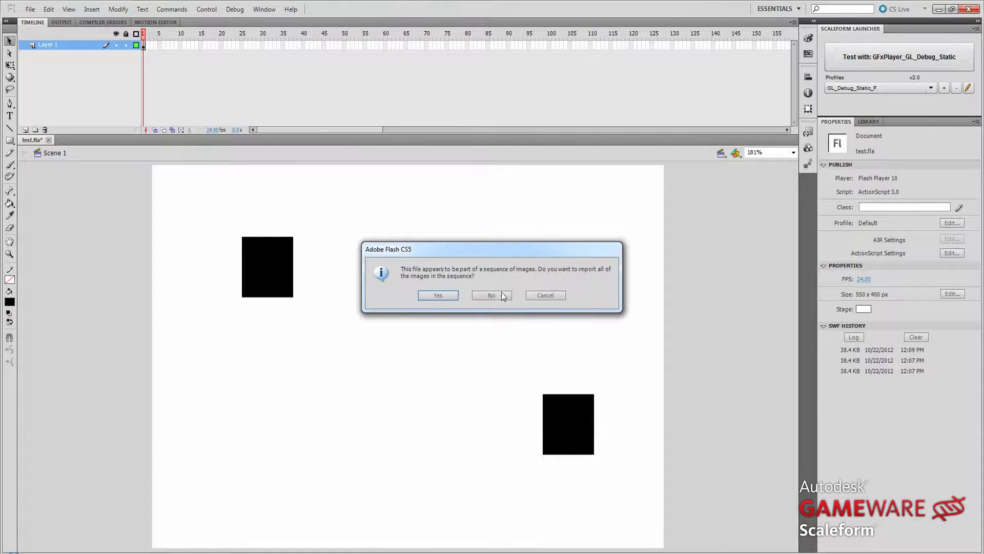
left_click(438, 295)
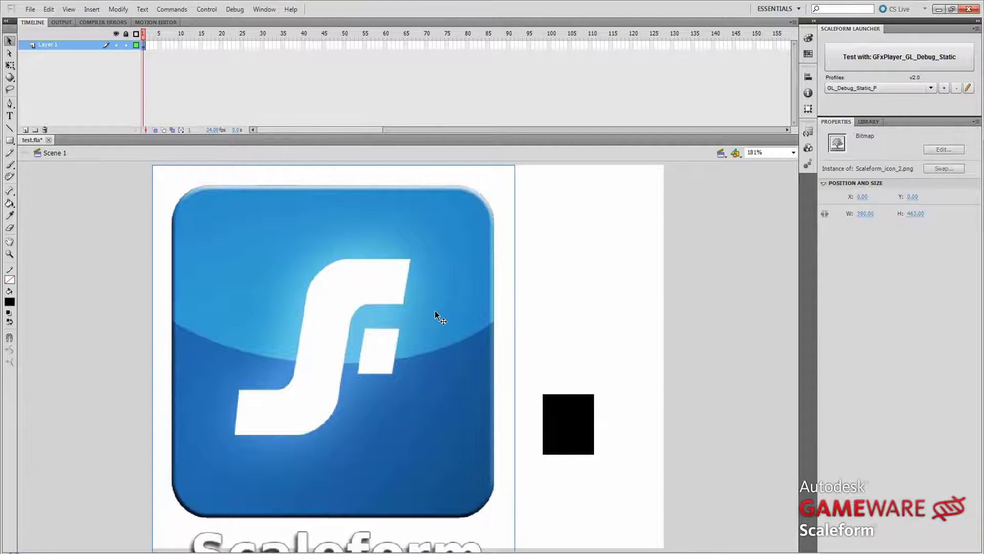
Step: Resize the icon to W 53, H 63.50 and move it onto the upper-left black square
left_click(865, 214)
type("53.")
key("Tab")
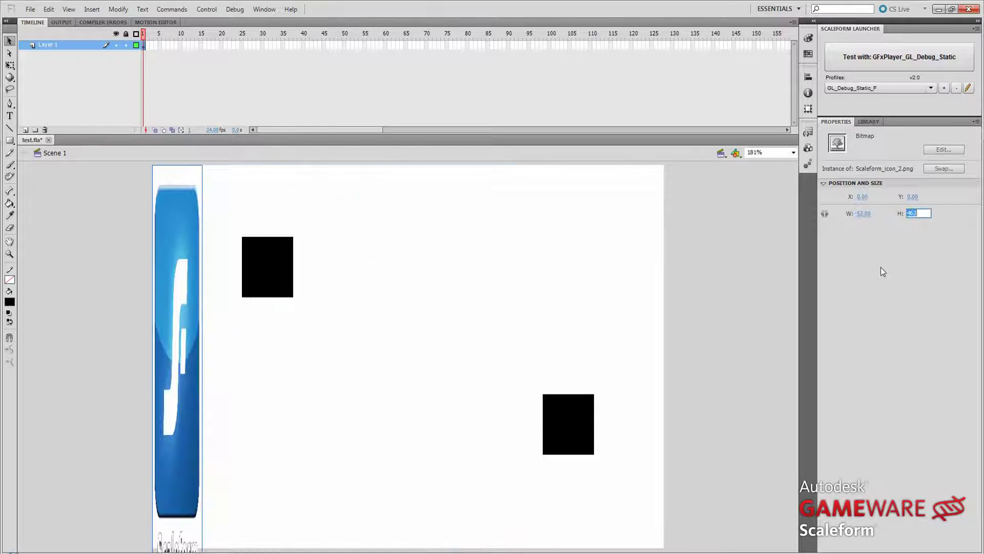
type("63.50")
key("Tab")
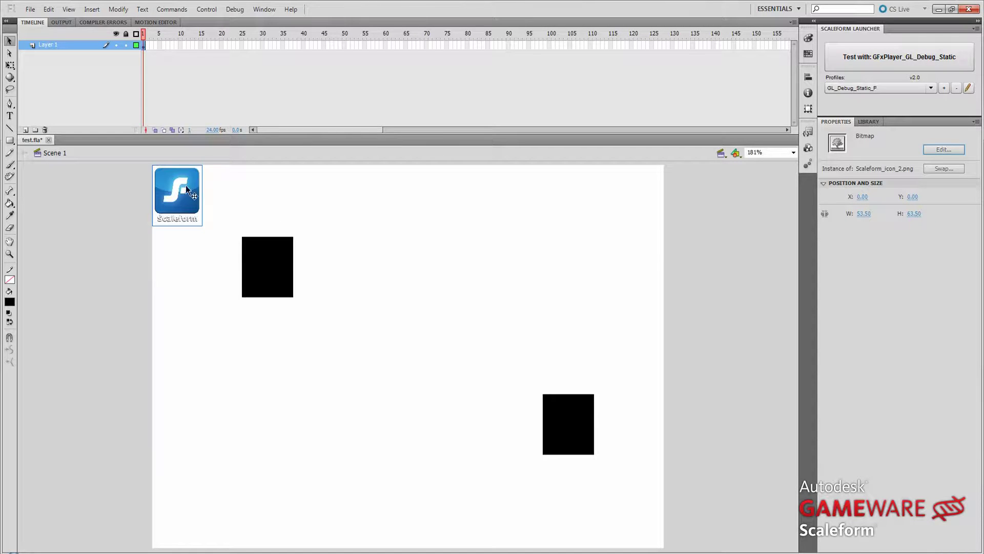
left_click_drag(185, 186, 277, 260)
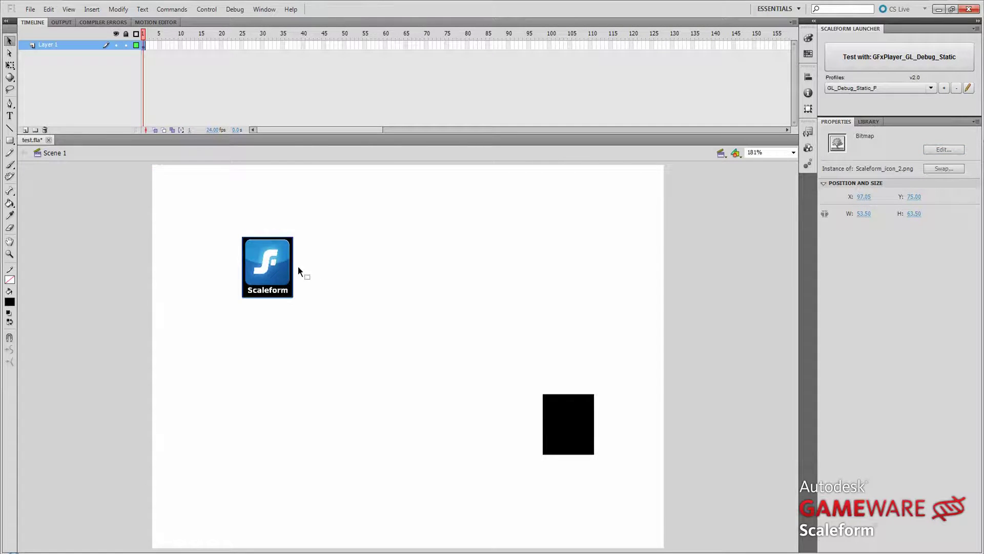
Step: Convert the icon bitmap to an sfLogo movie clip exported for ActionScript
right_click(277, 258)
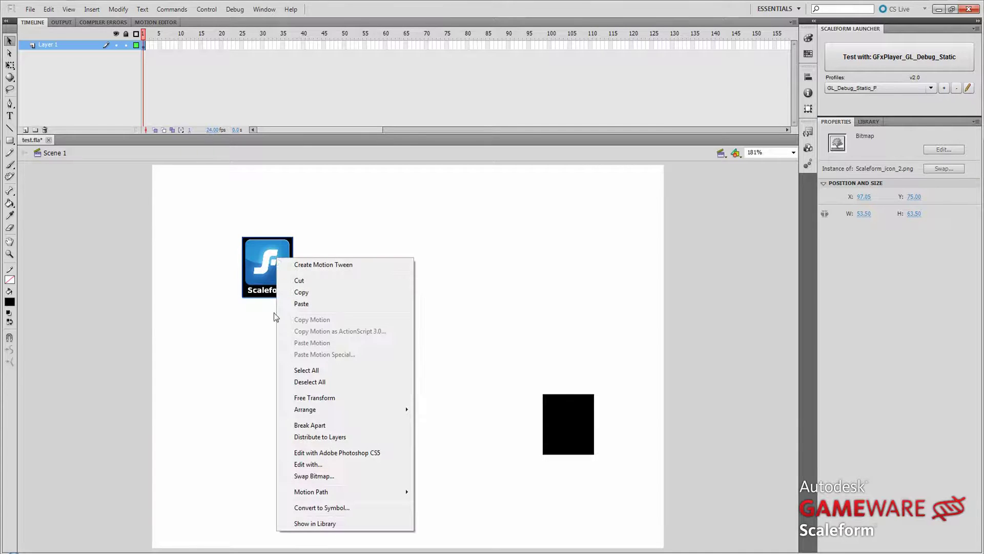
left_click(319, 508)
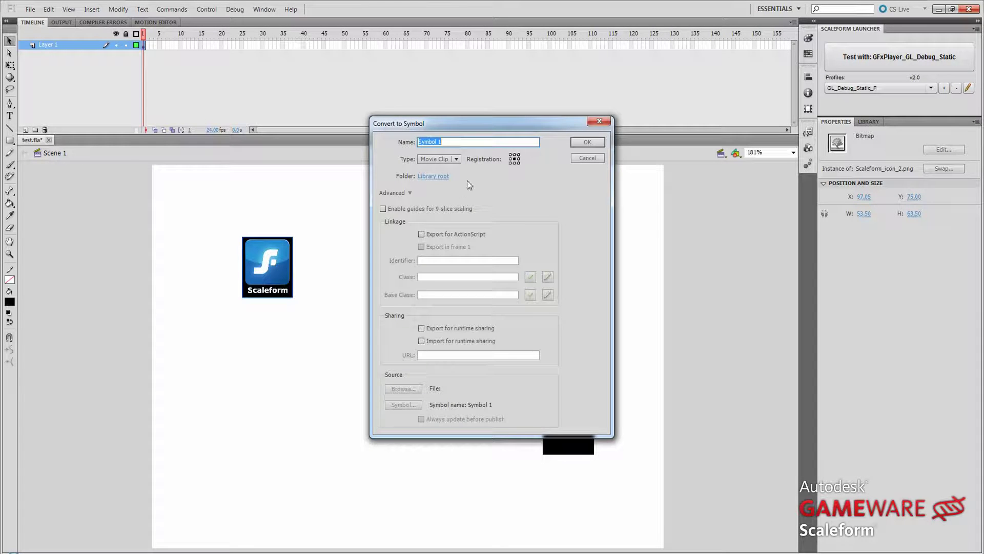
type("sfLogo")
left_click(468, 234)
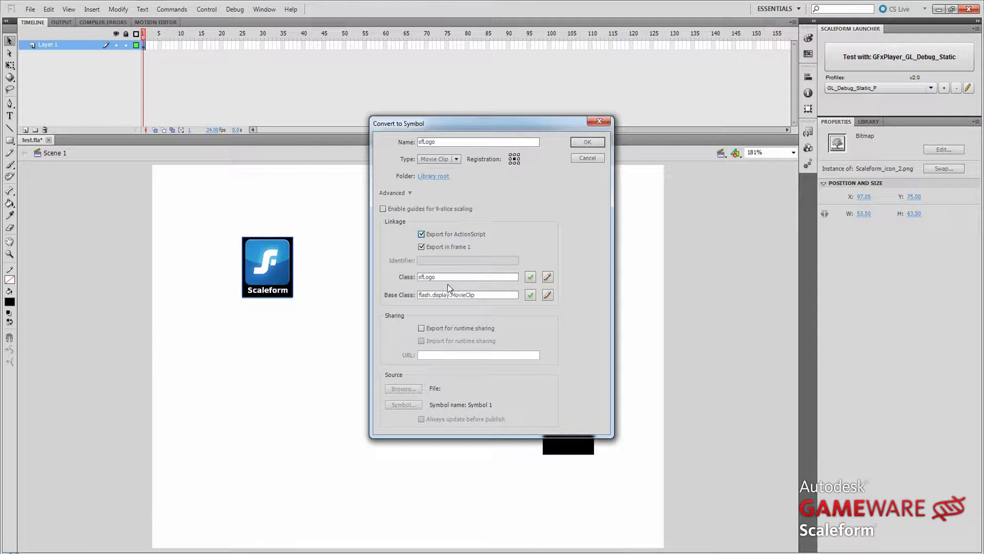
left_click(587, 142)
Step: Delete the sfLogo instance from the stage
left_click(367, 275)
left_click(285, 273)
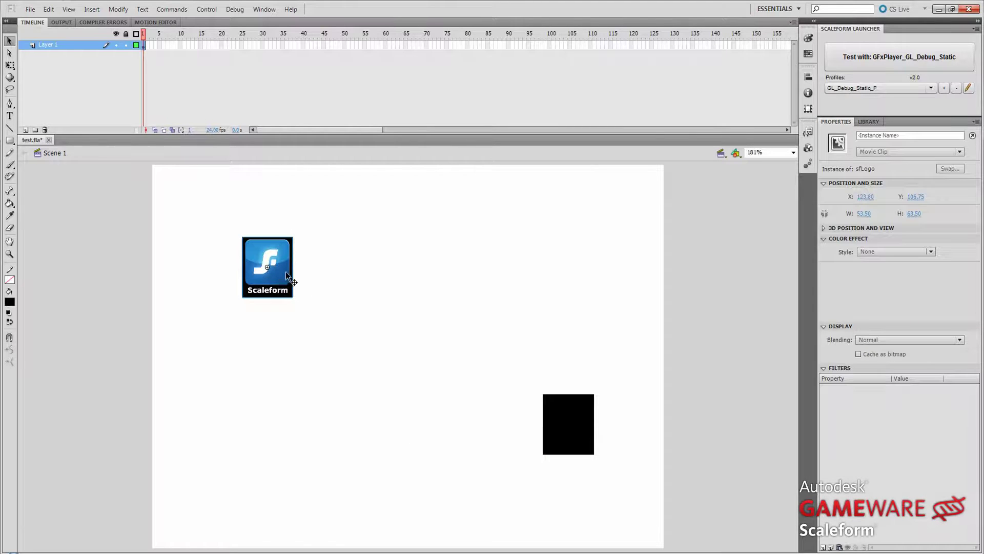
key("Delete")
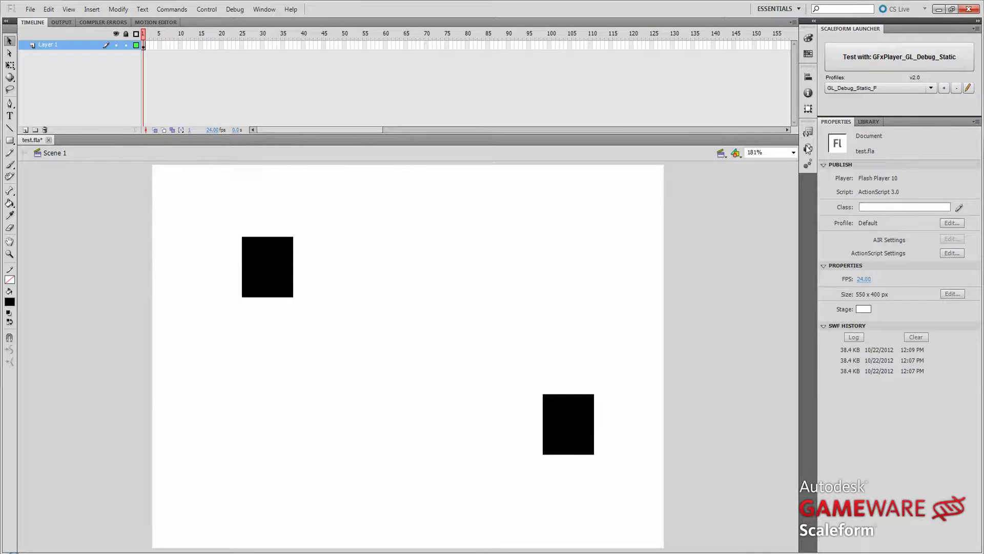
Step: Add a timeline layer named 'actions' and open frame 1's Actions panel with F9
left_click(869, 121)
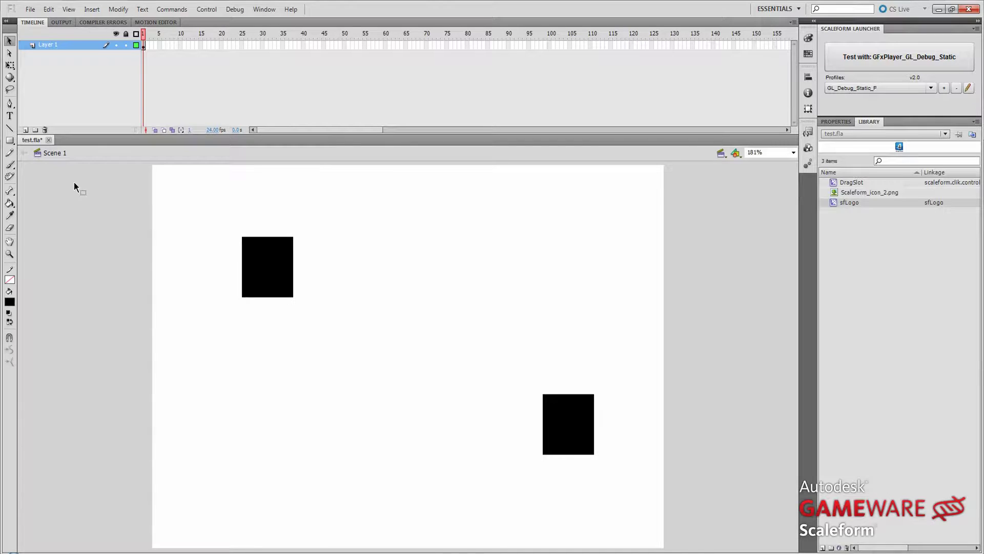
left_click(25, 131)
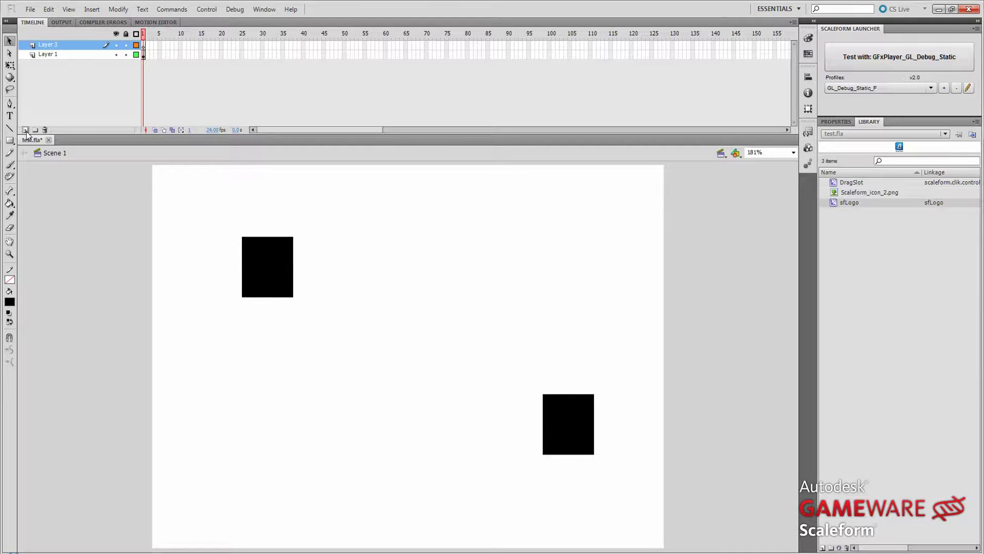
double_click(55, 45)
type("actions")
key("Return")
key("F9")
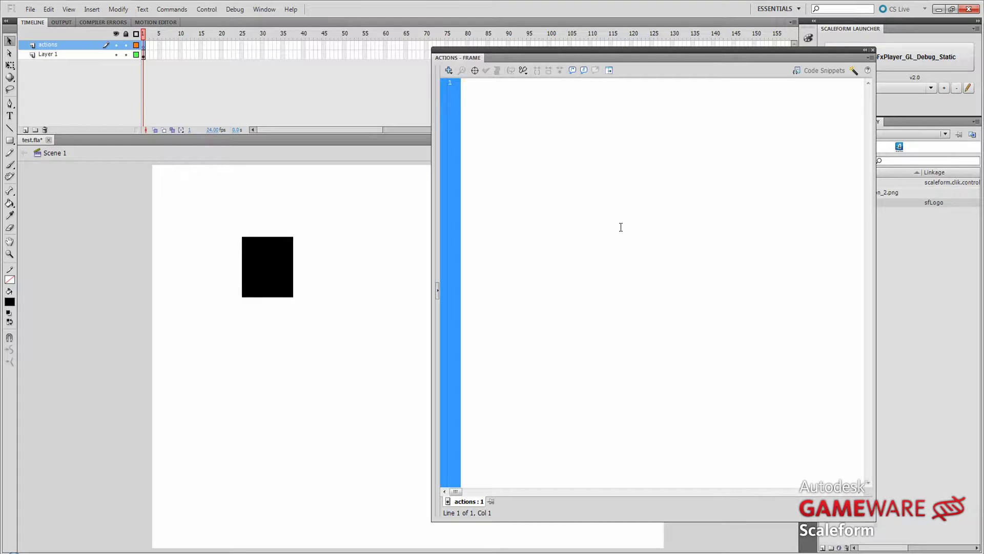
Step: Write 'dragMe.content = new sfLogo();' in frame 1's script and save test.fla
type("dragM")
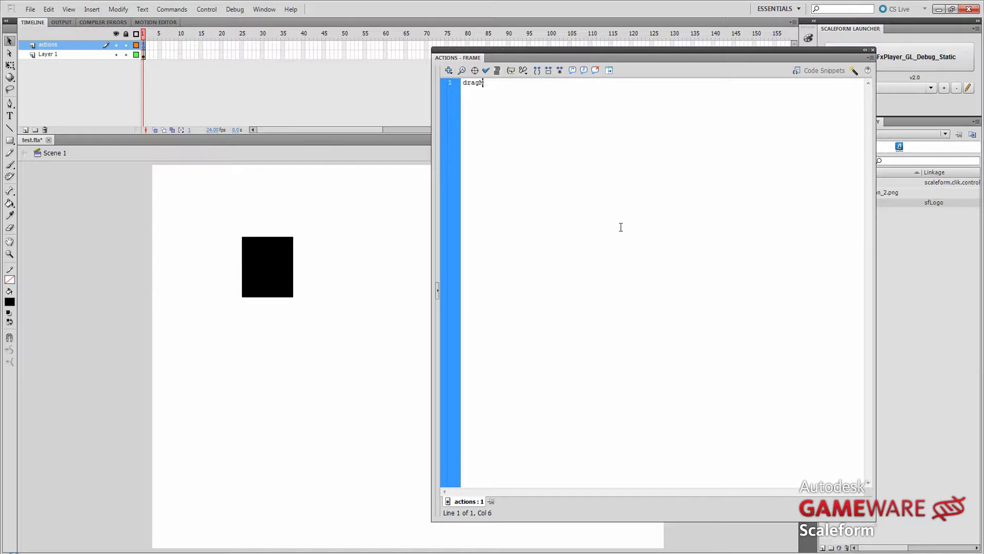
type("e.content = new sf")
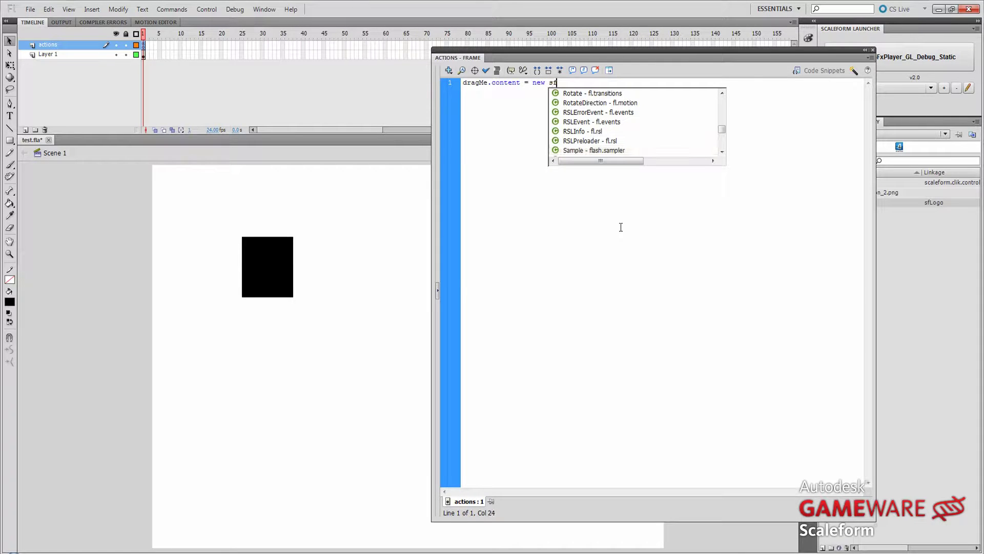
type("Logo();")
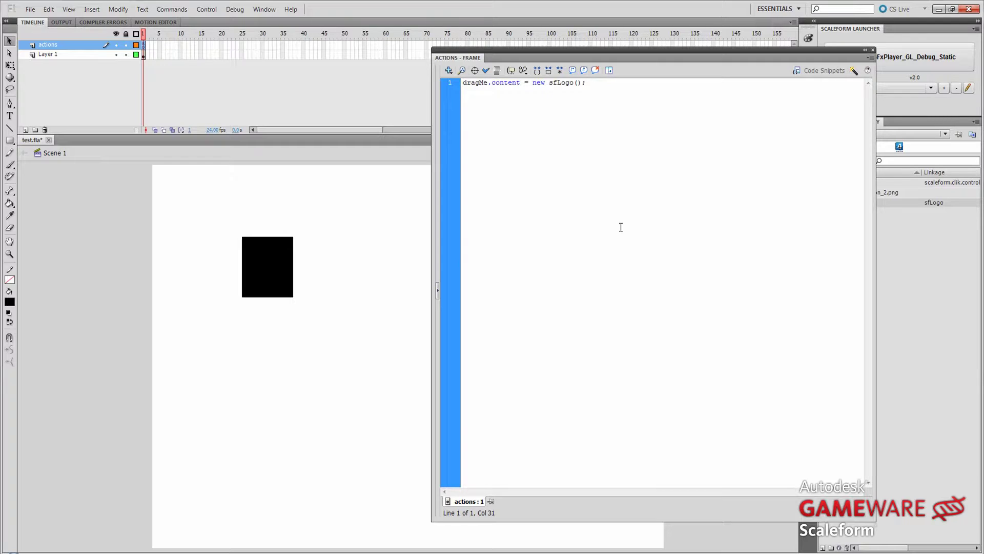
key("ctrl+s")
Step: Close the Actions panel, test in GFxPlayer, and drag the logo out of its slot twice
left_click(873, 51)
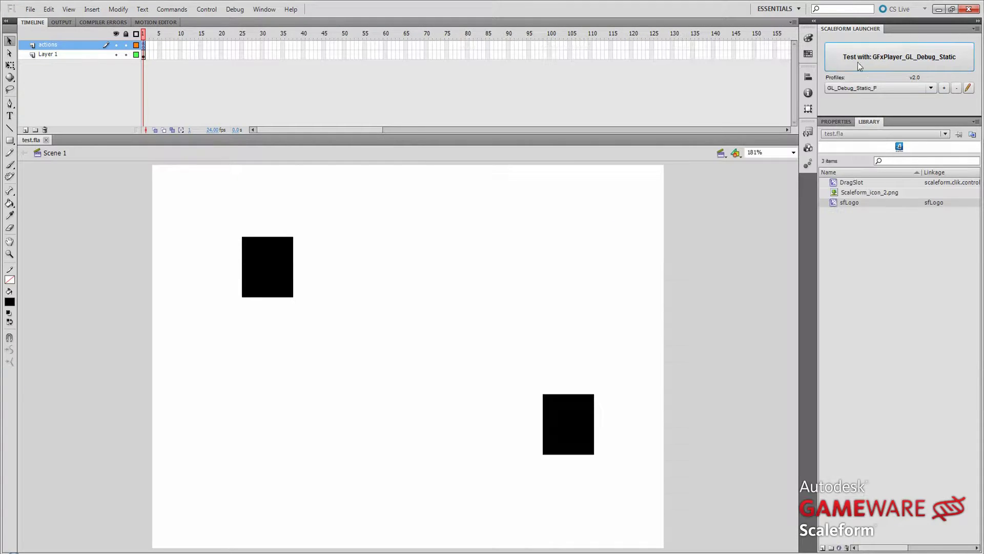
left_click(910, 60)
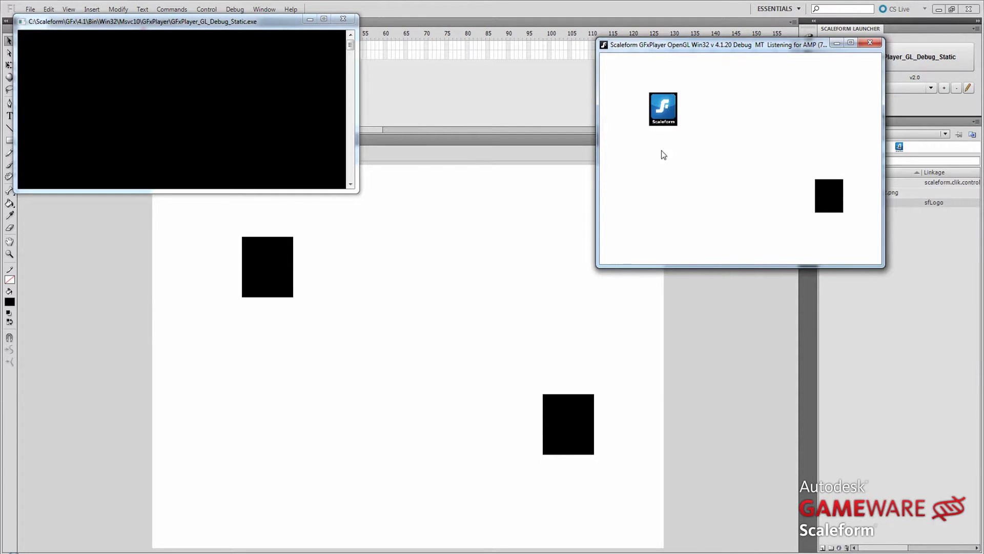
left_click_drag(664, 109, 723, 183)
left_click_drag(664, 123, 811, 111)
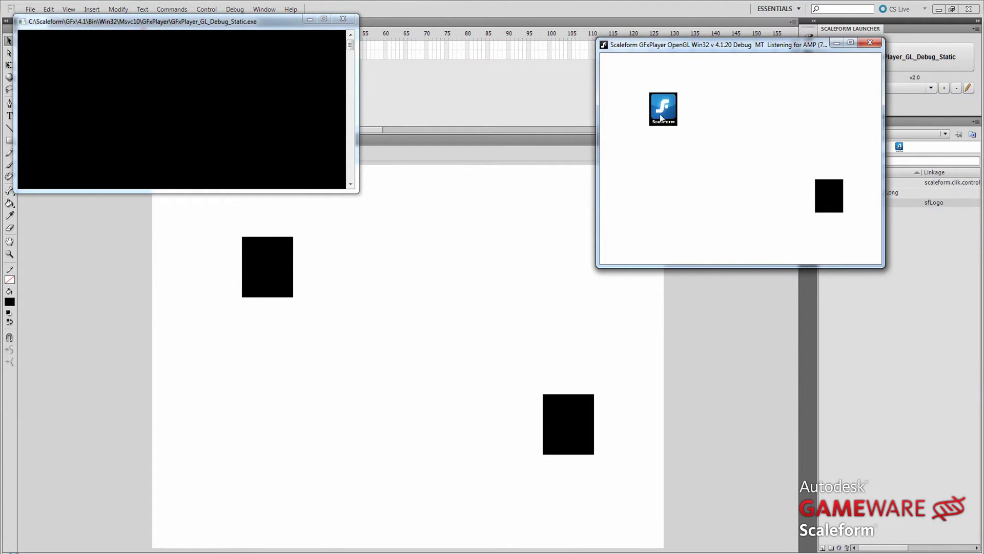